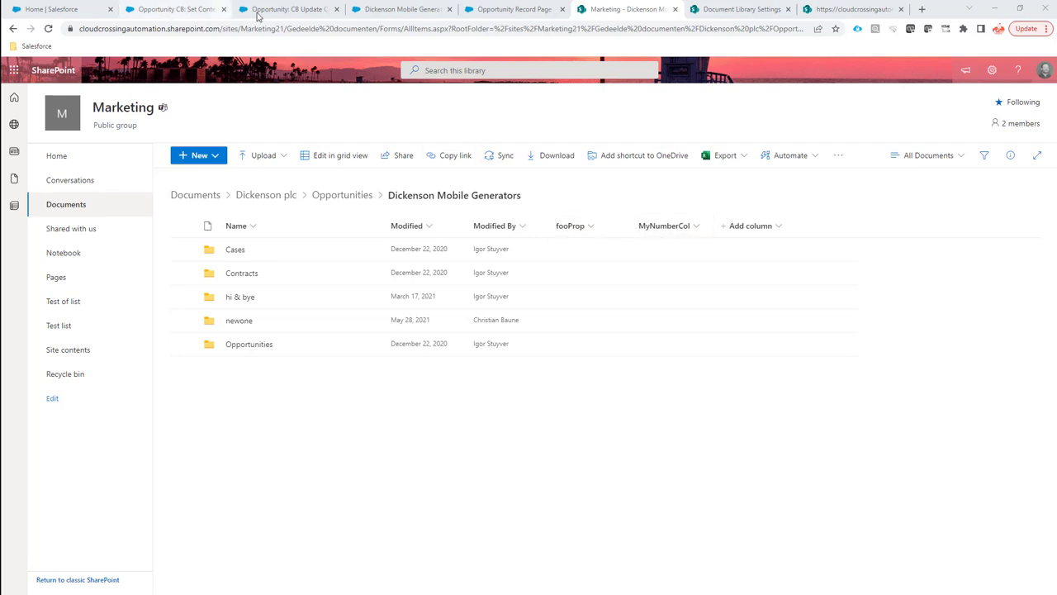
Switch to the Opportunity: CB Update Columns flow in Salesforce Flow Builder and inspect the recordId variable's data type and availability
left_click(286, 12)
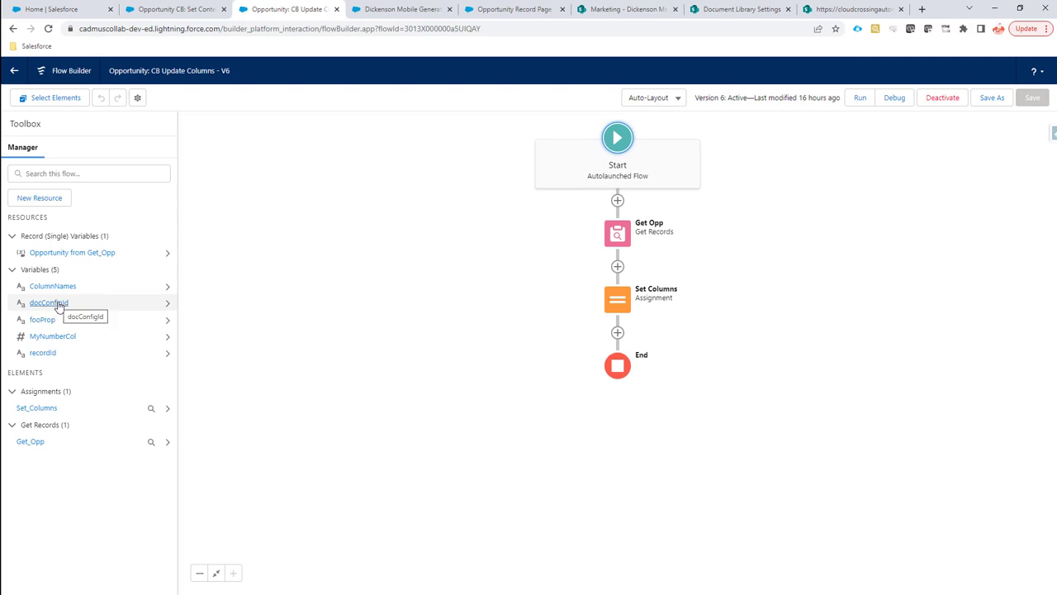
left_click(49, 354)
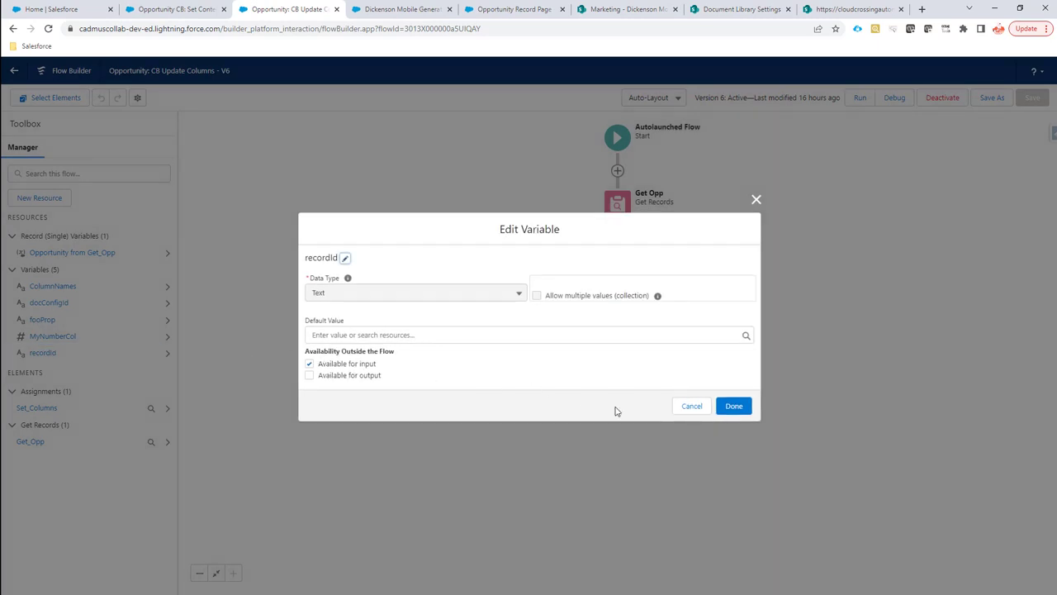
left_click(686, 407)
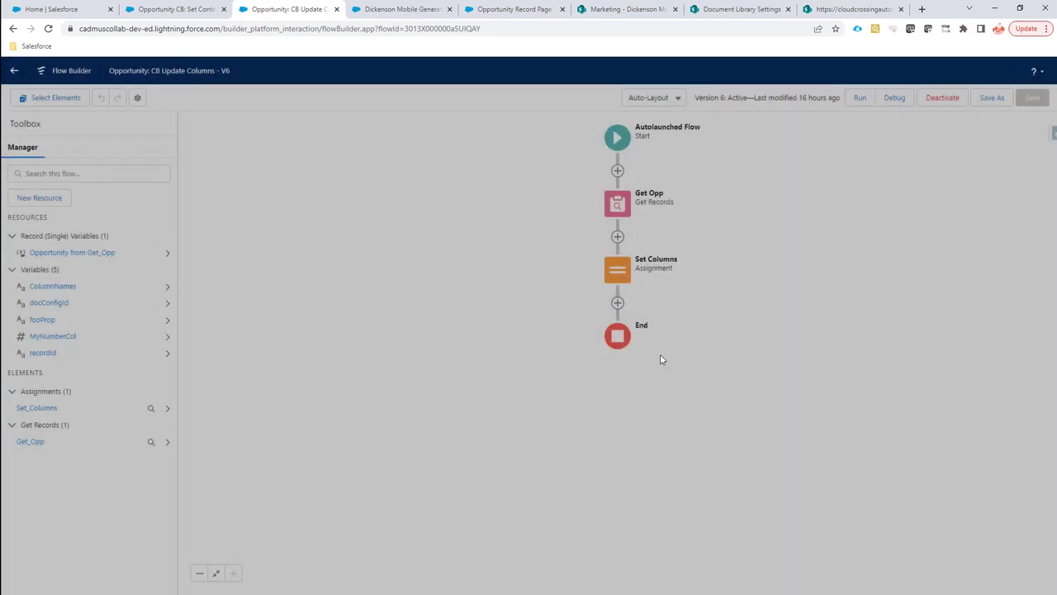
Examine the Get Opp element's record filter and the Opportunity fields it stores
left_click(615, 208)
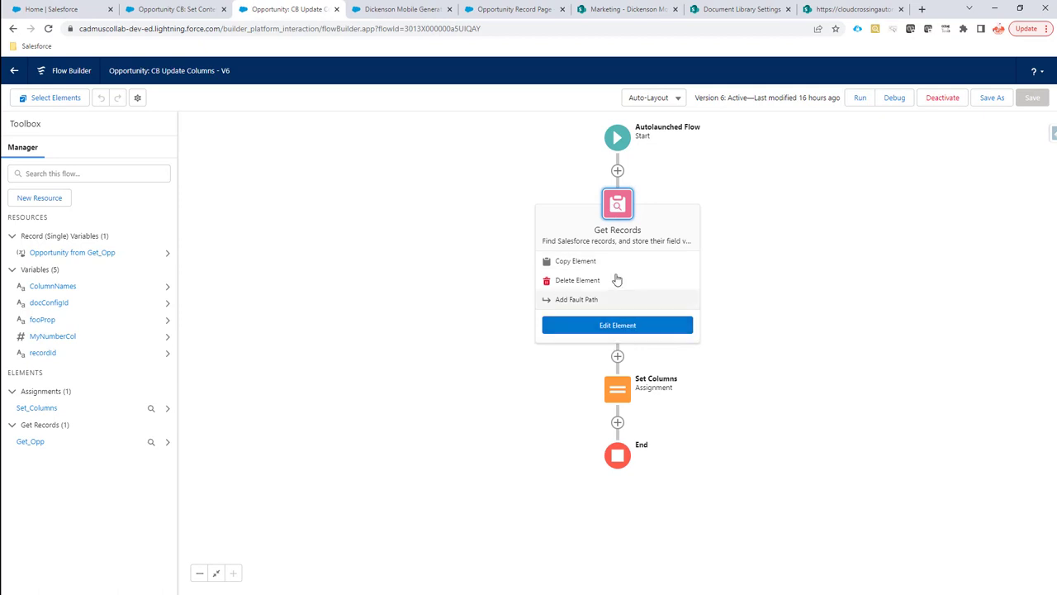
double_click(622, 212)
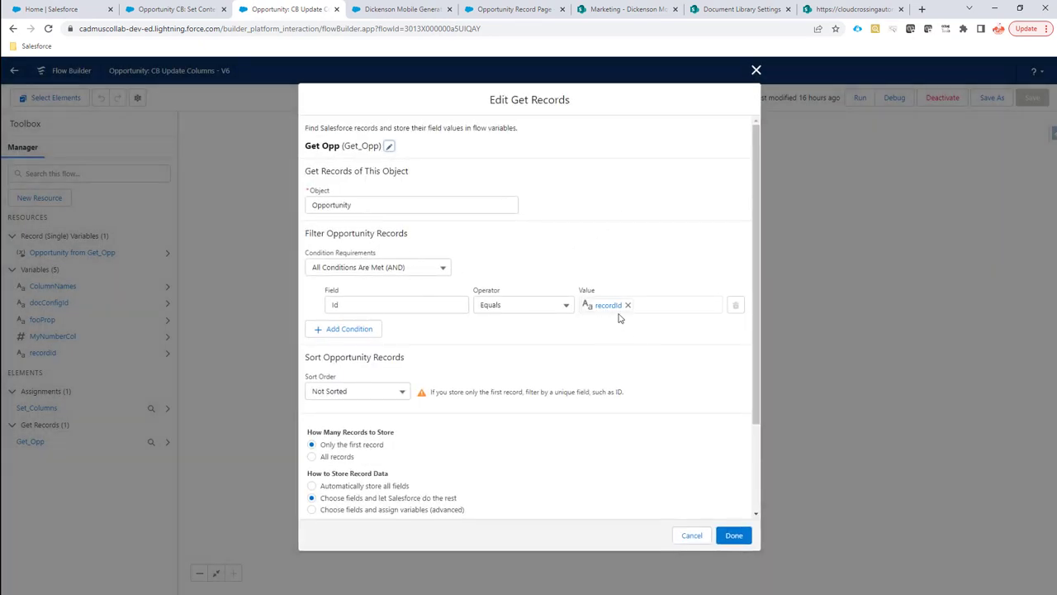
scroll(609, 330, "down", 2)
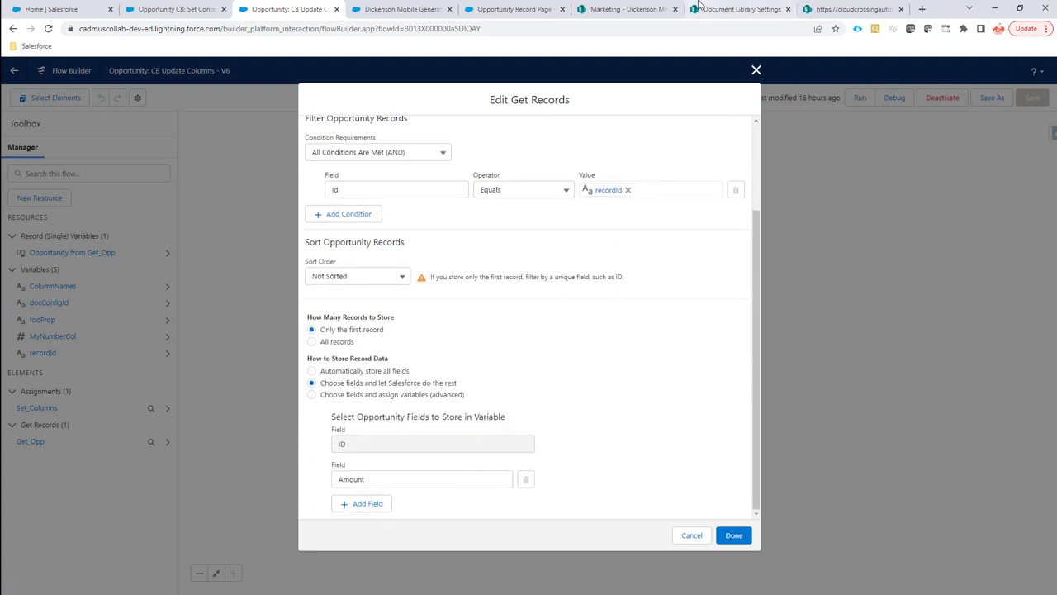
Check the MyNumberCol column's settings in the SharePoint library, then return to Flow Builder and leave the Get Opp element without changes
left_click(626, 9)
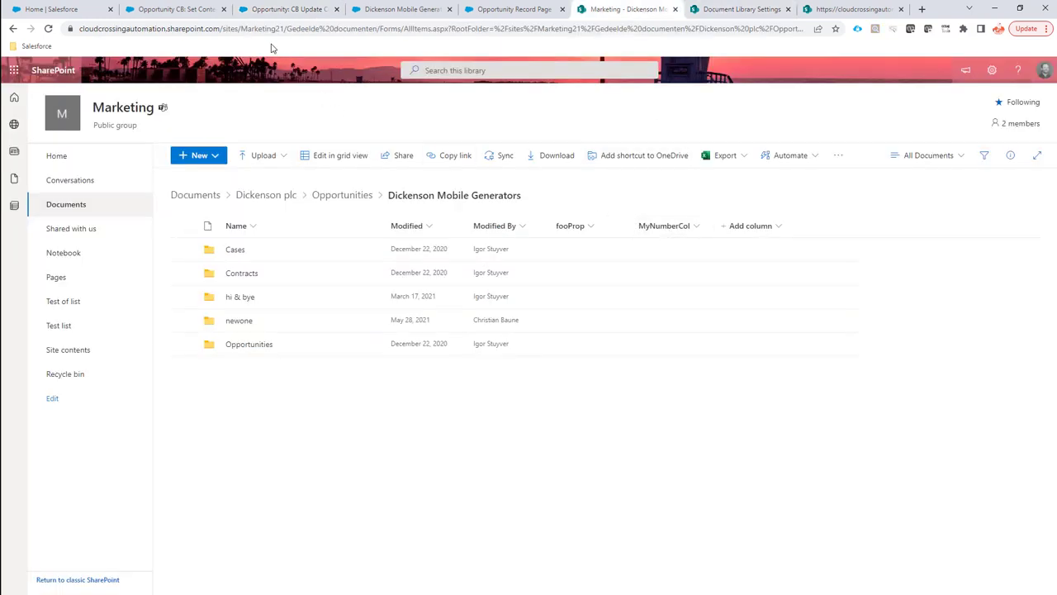
left_click(699, 229)
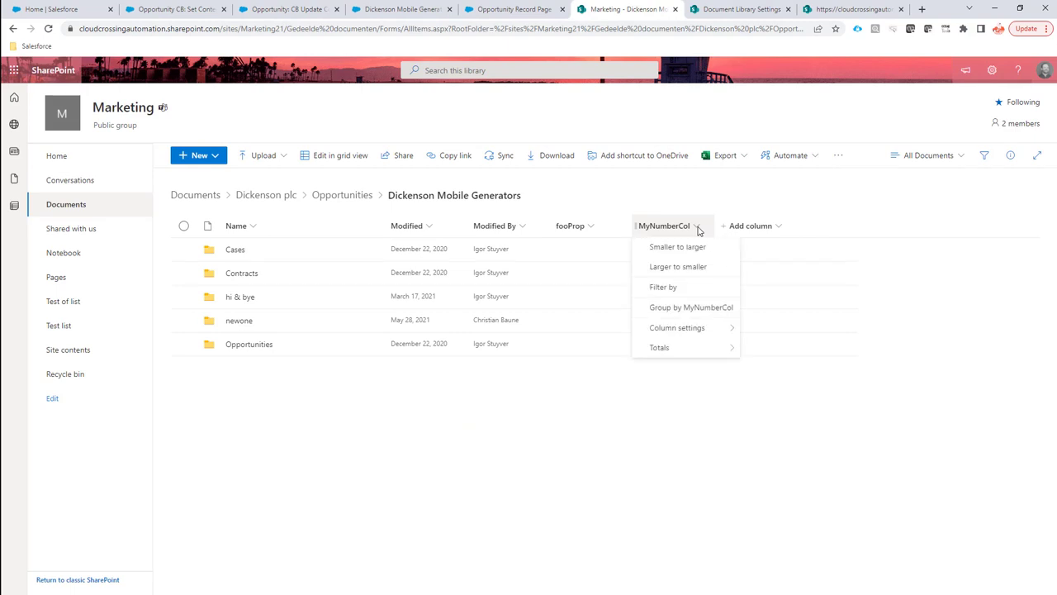
mouse_move(708, 332)
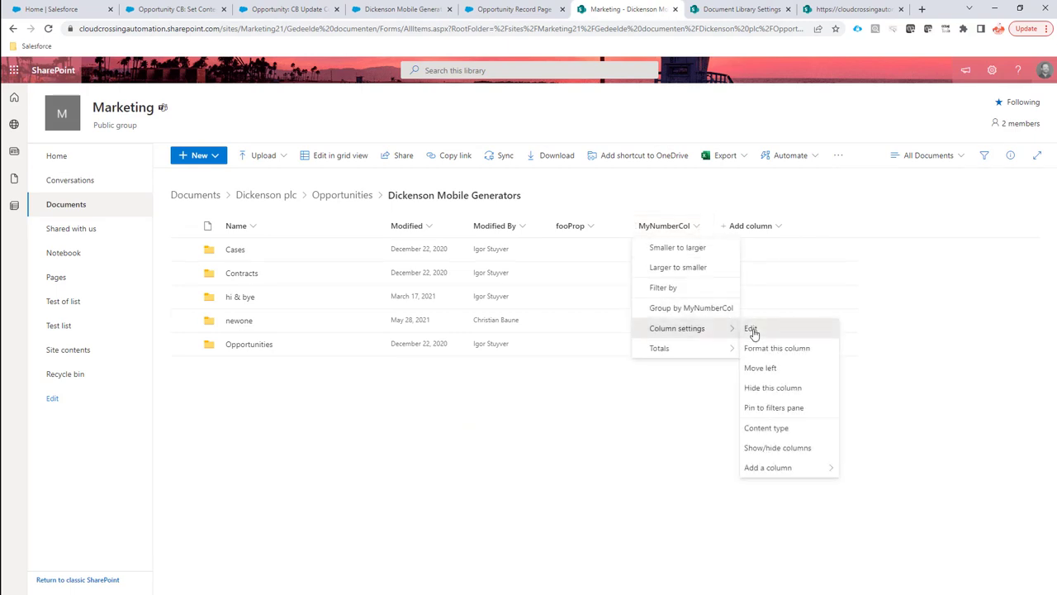
left_click(750, 329)
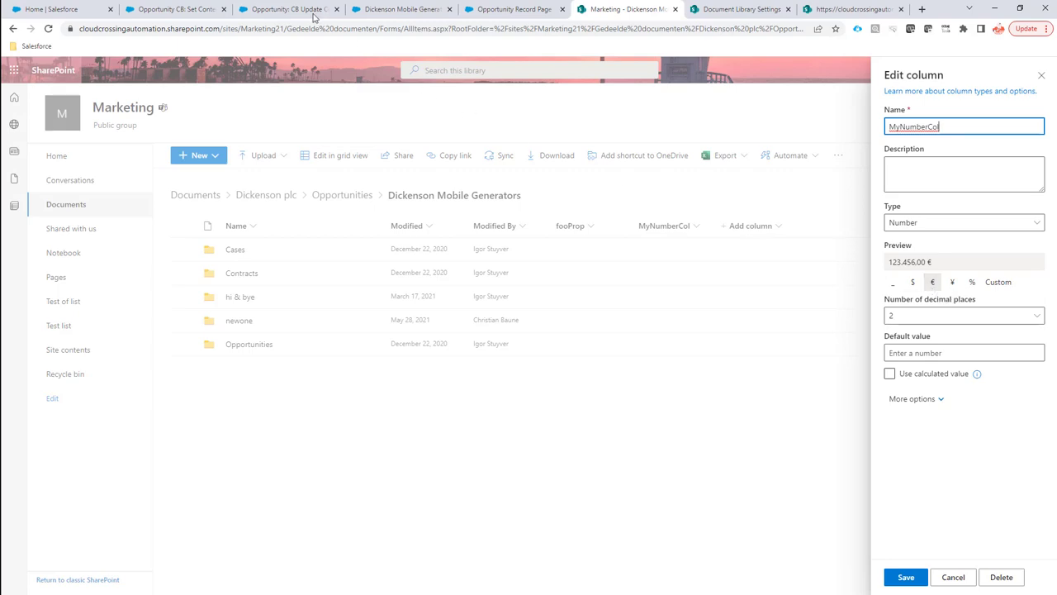
left_click(277, 8)
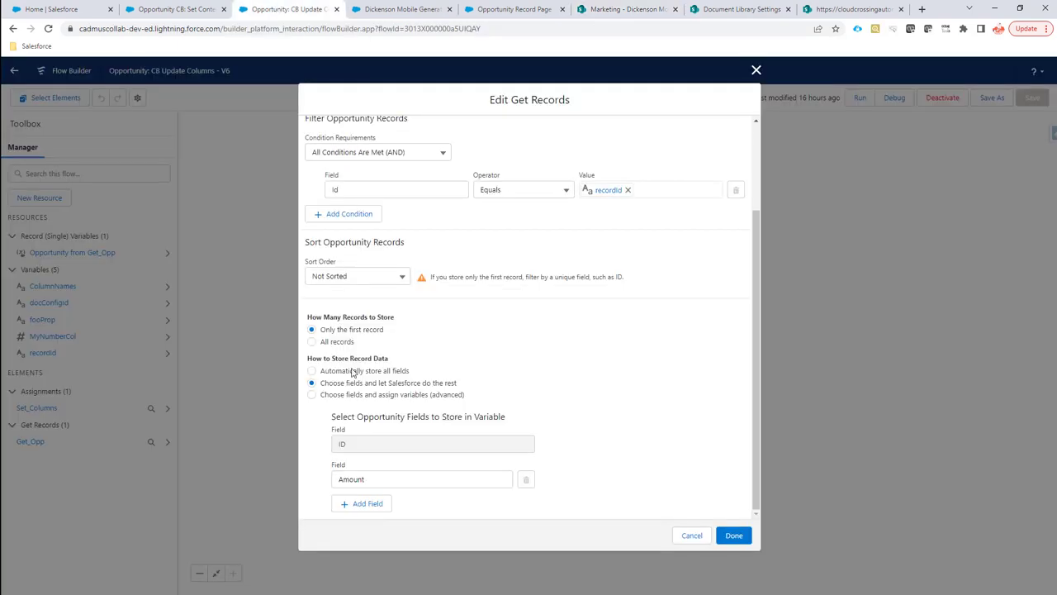
left_click(689, 535)
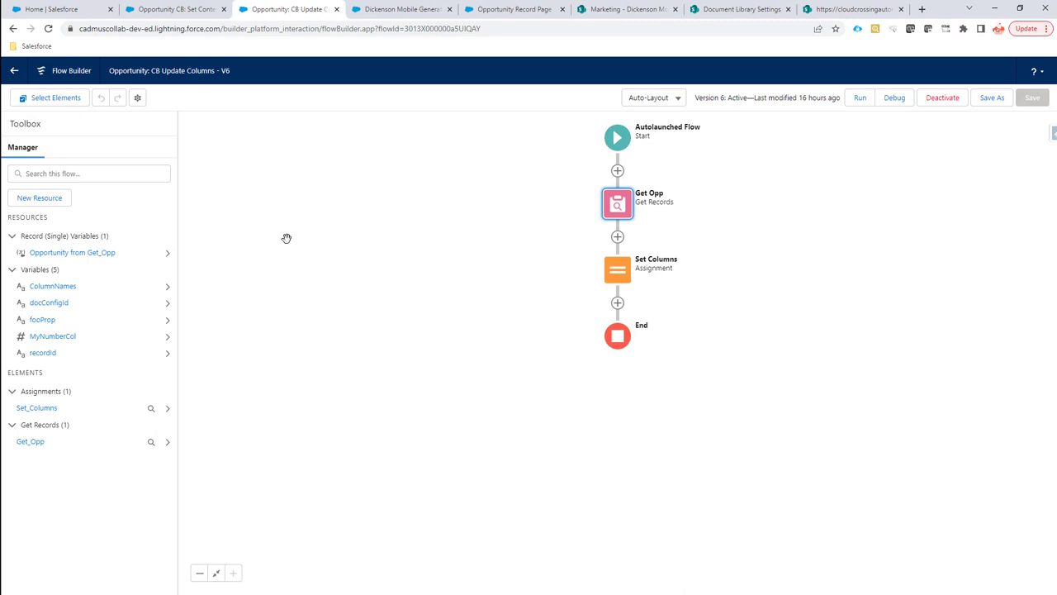
Inspect the ColumnNames variable's name, data type and availability outside the flow, closing it without changes
left_click(51, 287)
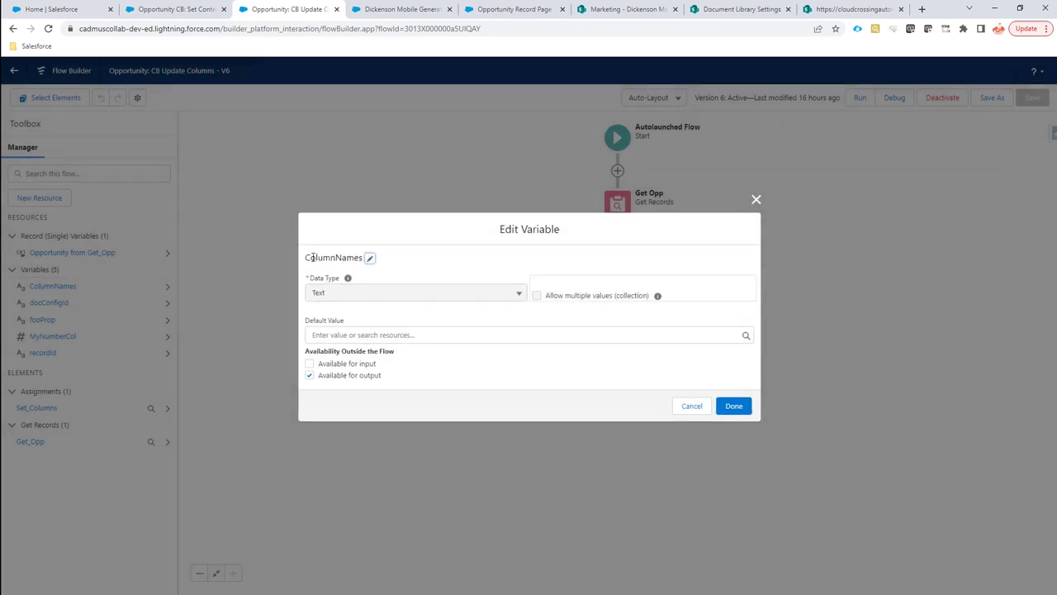
left_click_drag(305, 258, 363, 257)
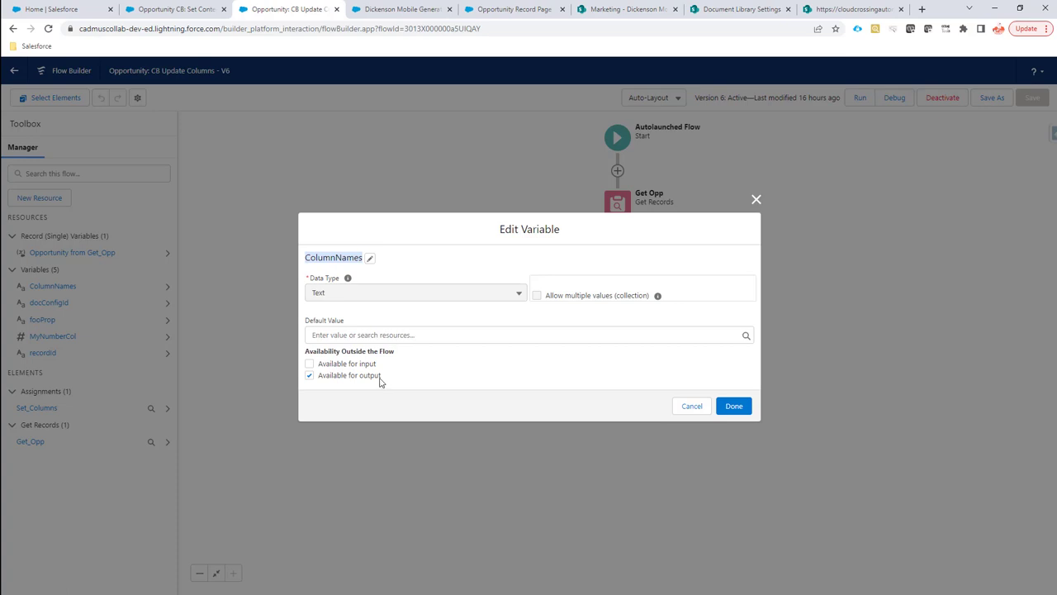
left_click(695, 408)
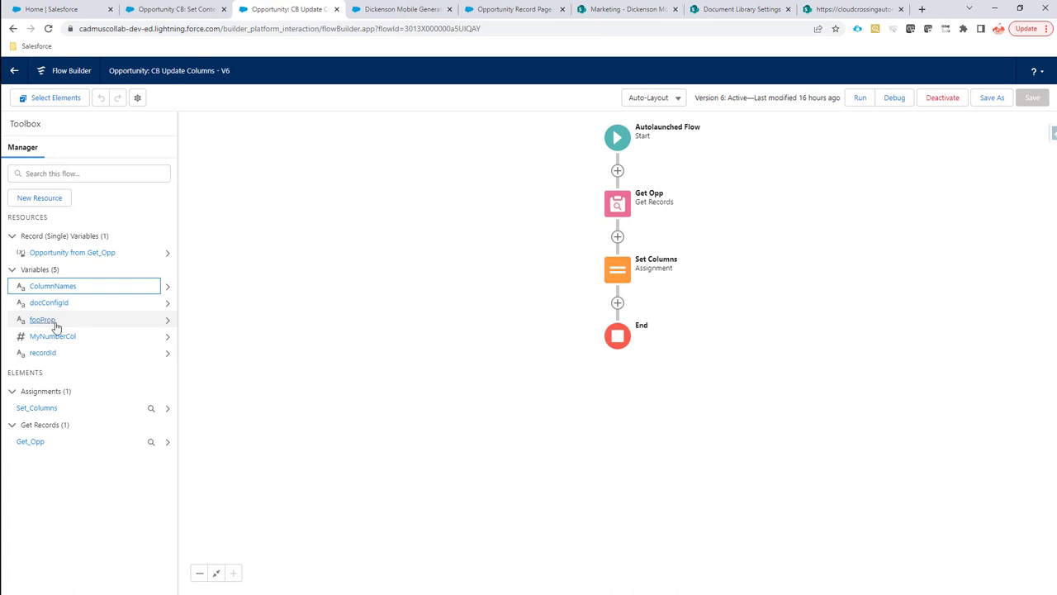
Compare the flow's fooProp variable with the columns in the SharePoint library, closing the column and variable editors without changes
left_click(44, 321)
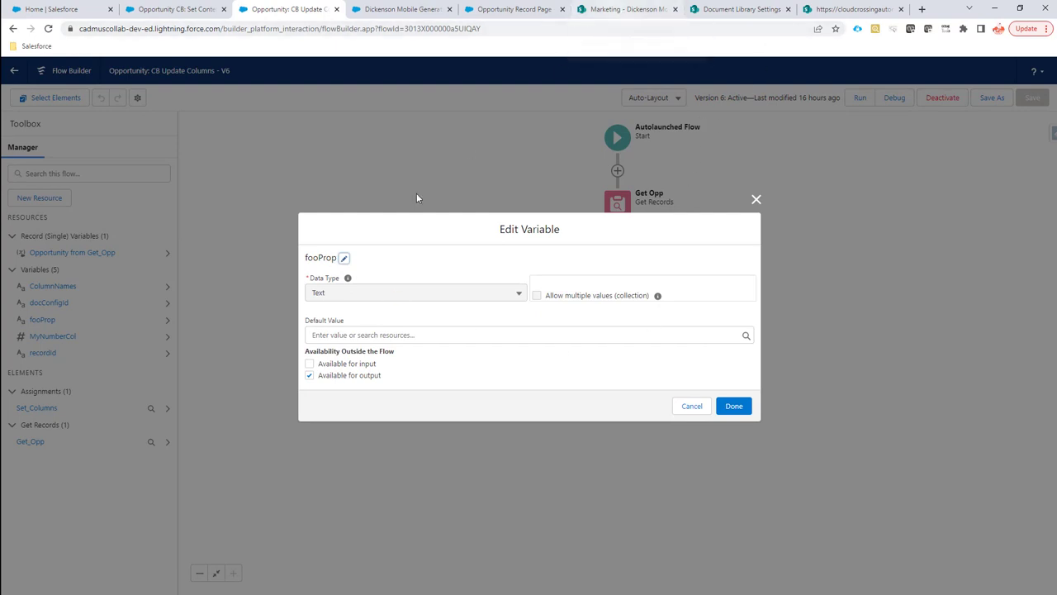
left_click(625, 11)
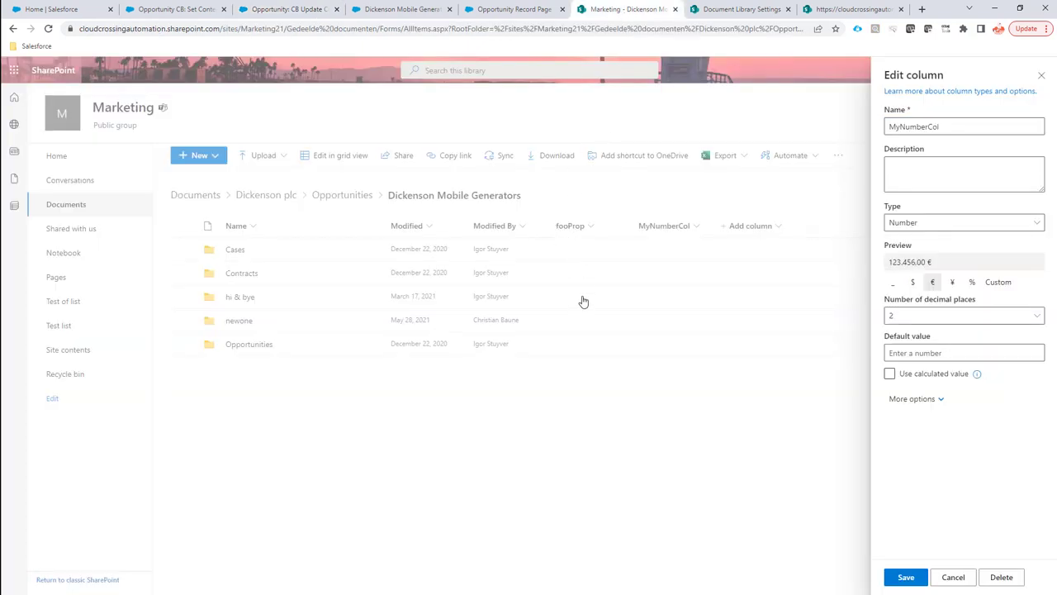
left_click(1042, 75)
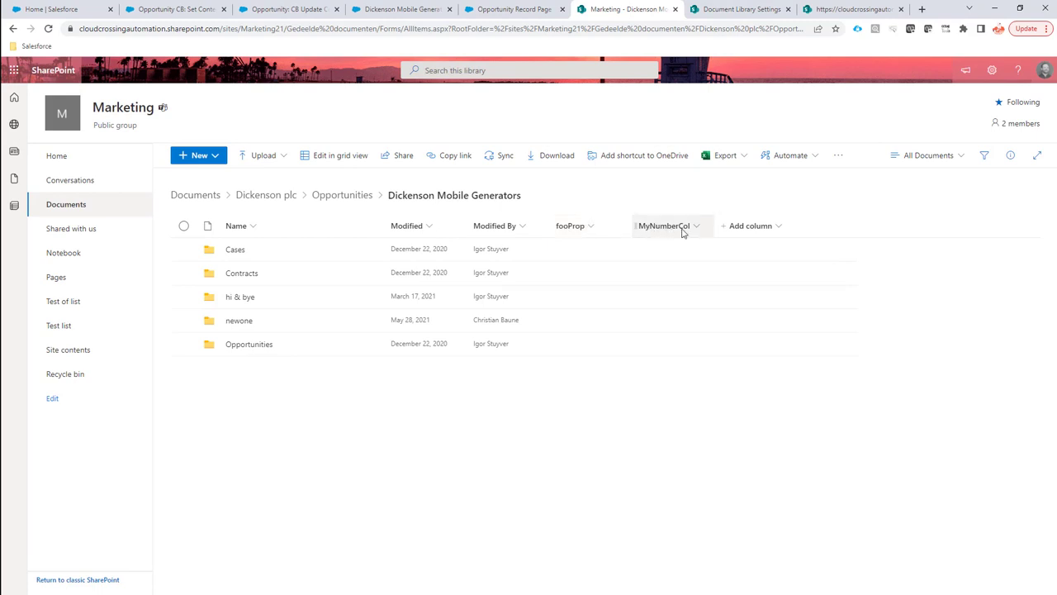
left_click(285, 9)
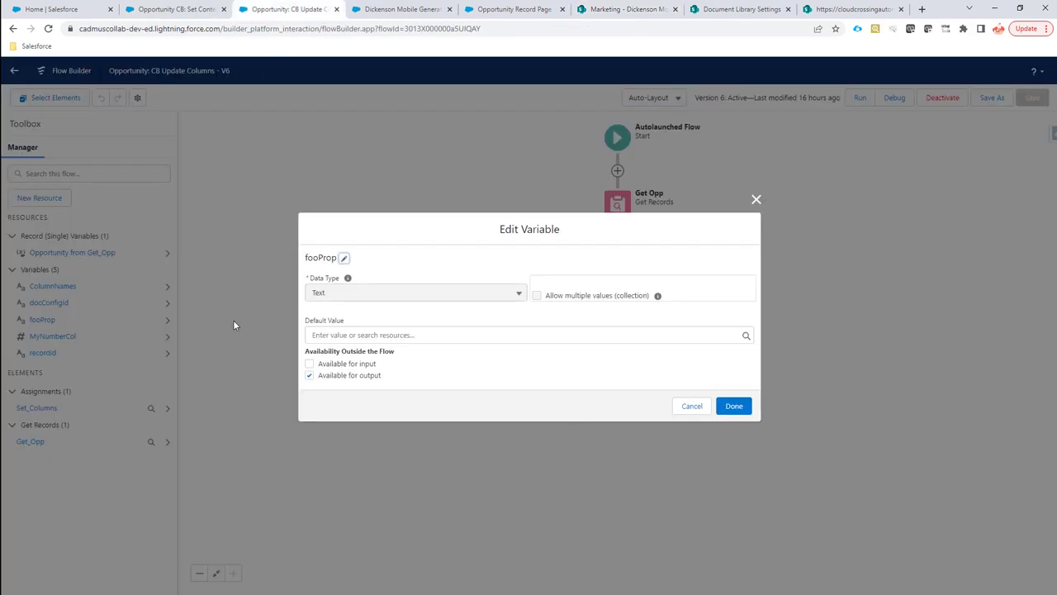
left_click(690, 406)
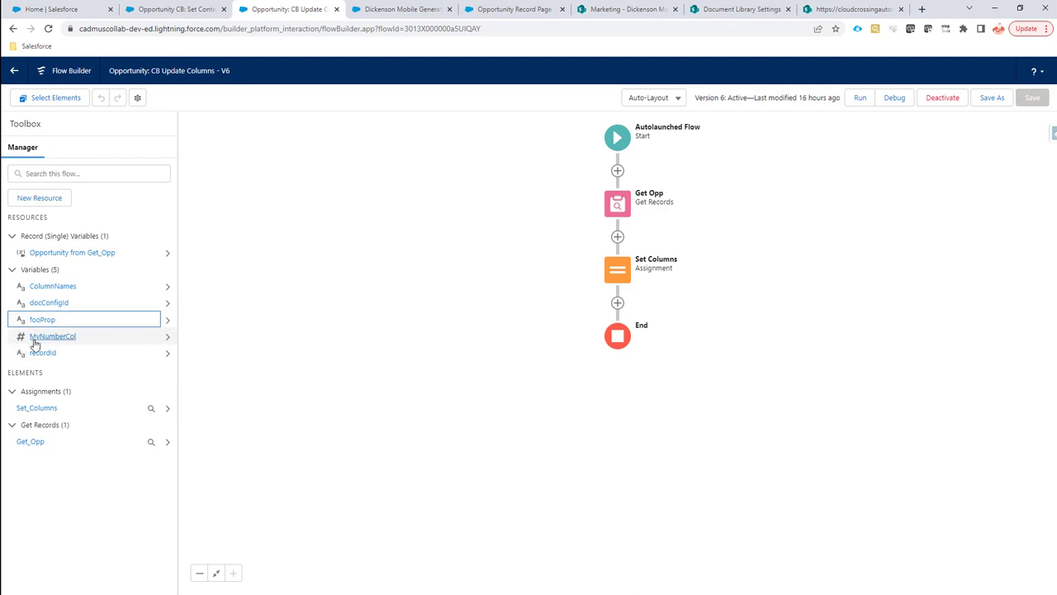
Review the MyNumberCol variable's number settings and output availability, and recheck the ColumnNames variable
left_click(39, 338)
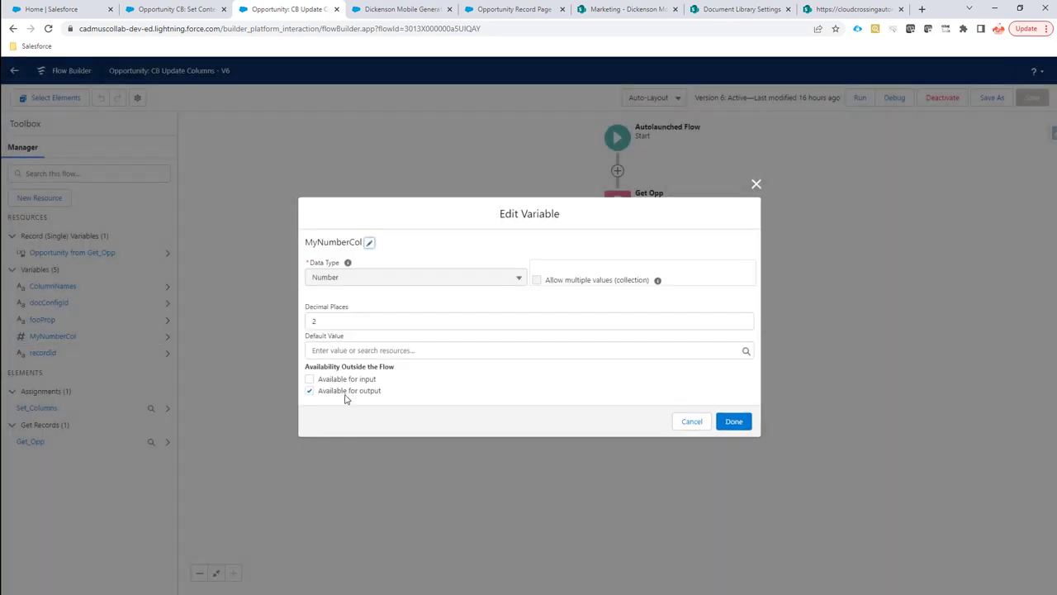
left_click(690, 423)
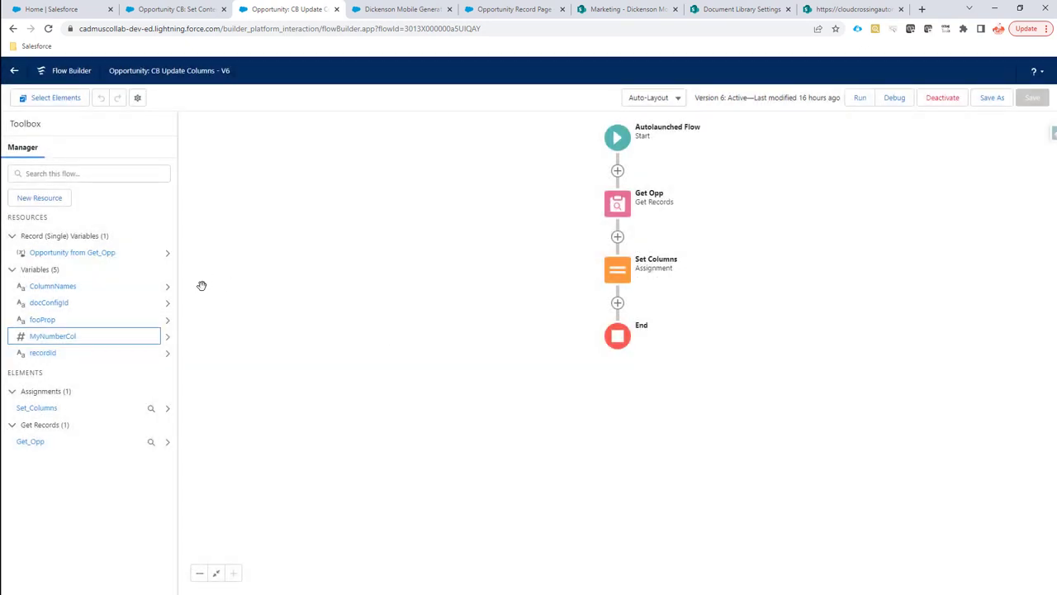
left_click(64, 289)
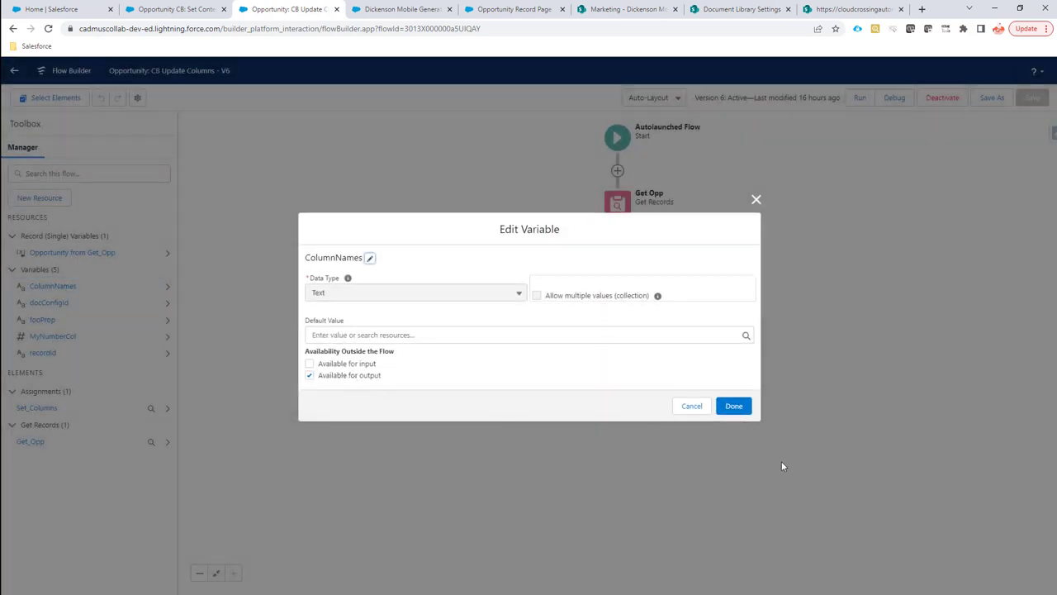
left_click(692, 407)
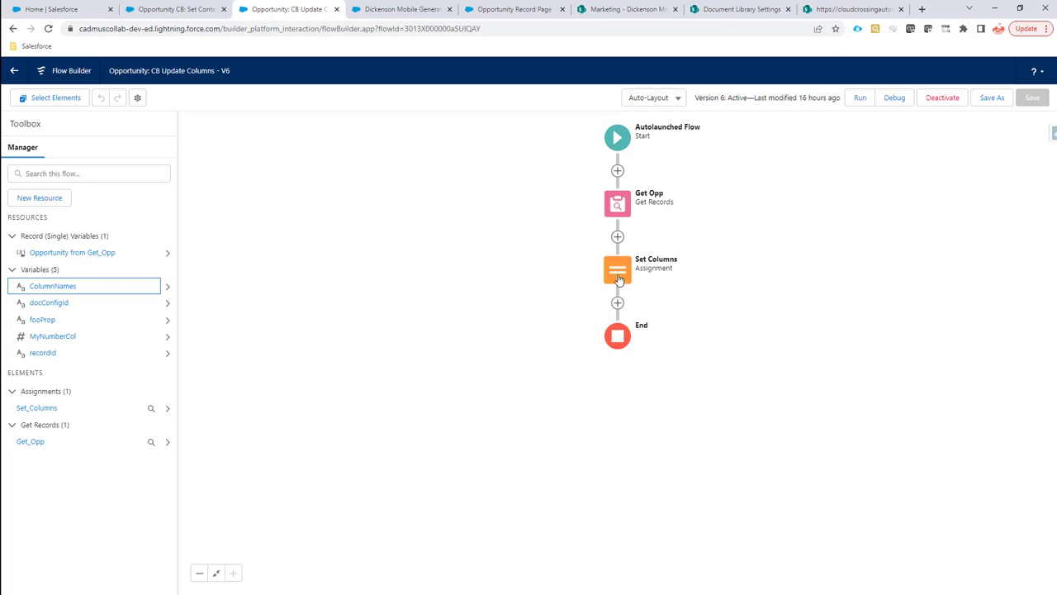
Examine the Set Columns assignment, focusing on the value given to ColumnNames and the values mapped to fooProp and MyNumberCol
left_click(619, 279)
double_click(621, 277)
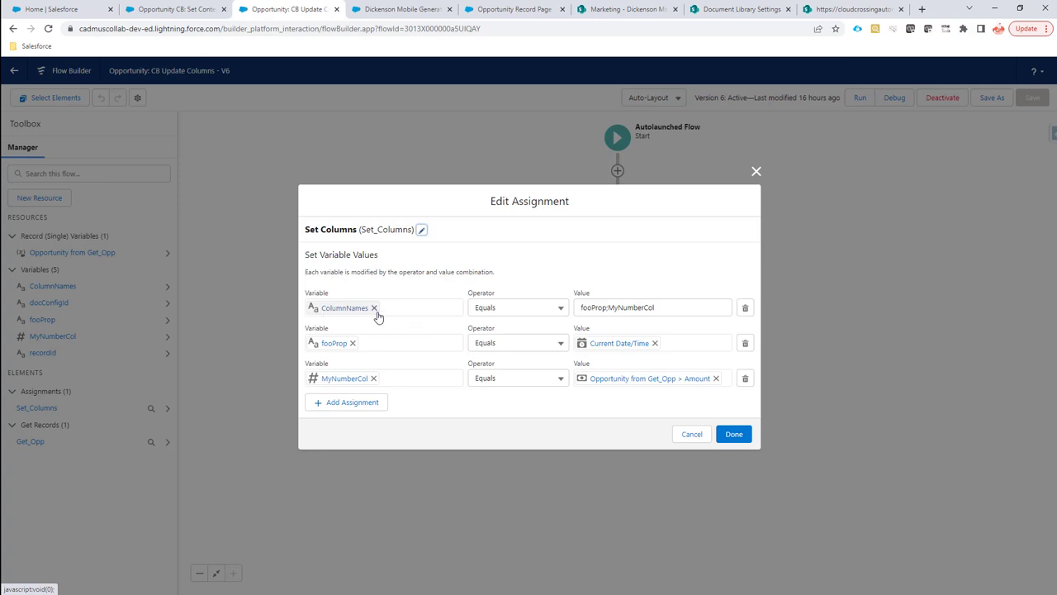
left_click(644, 313)
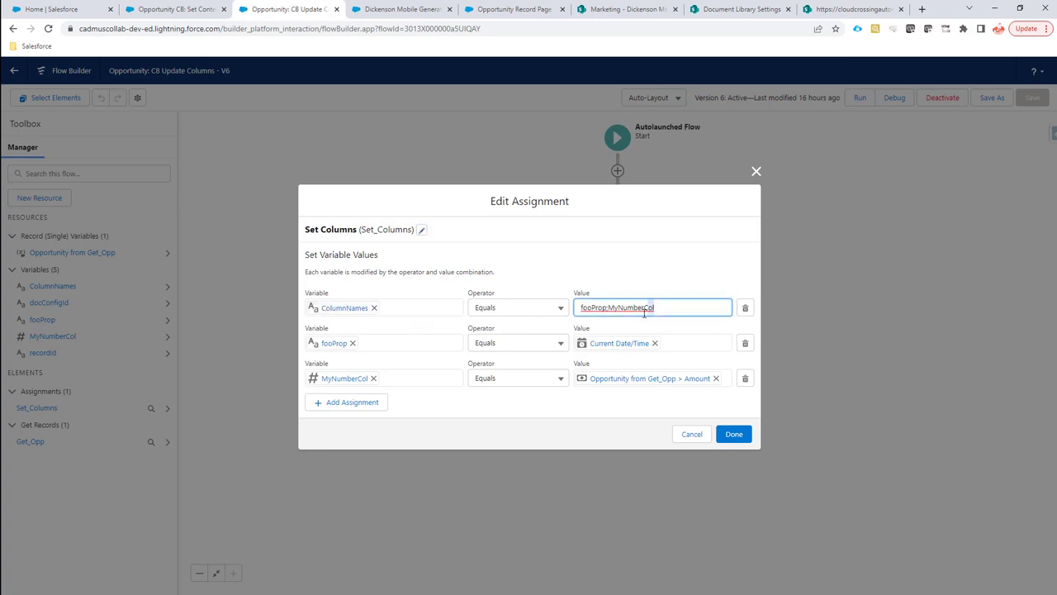
left_click_drag(644, 313, 574, 312)
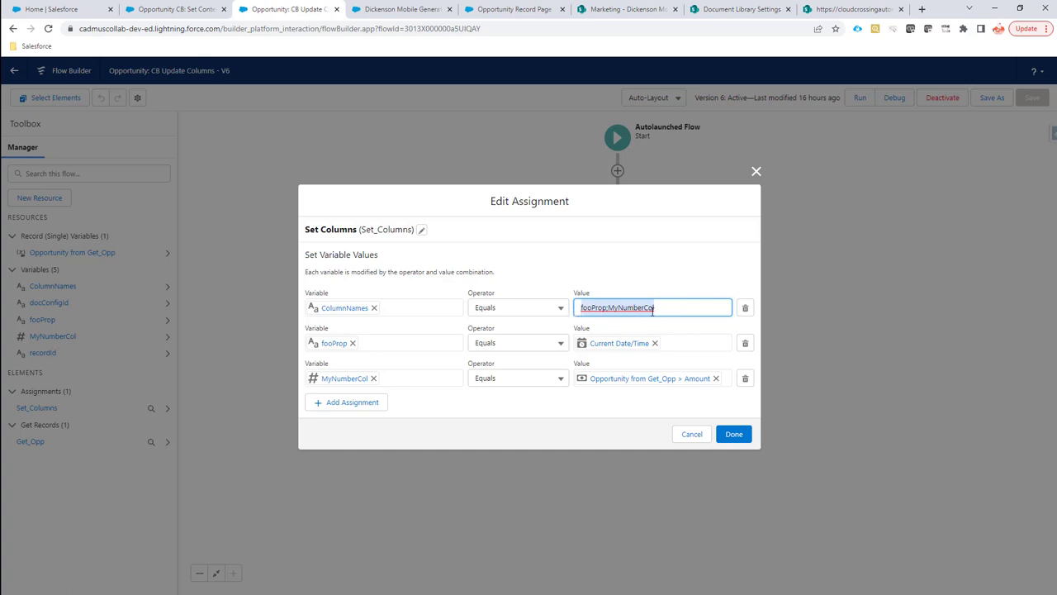
left_click(608, 308)
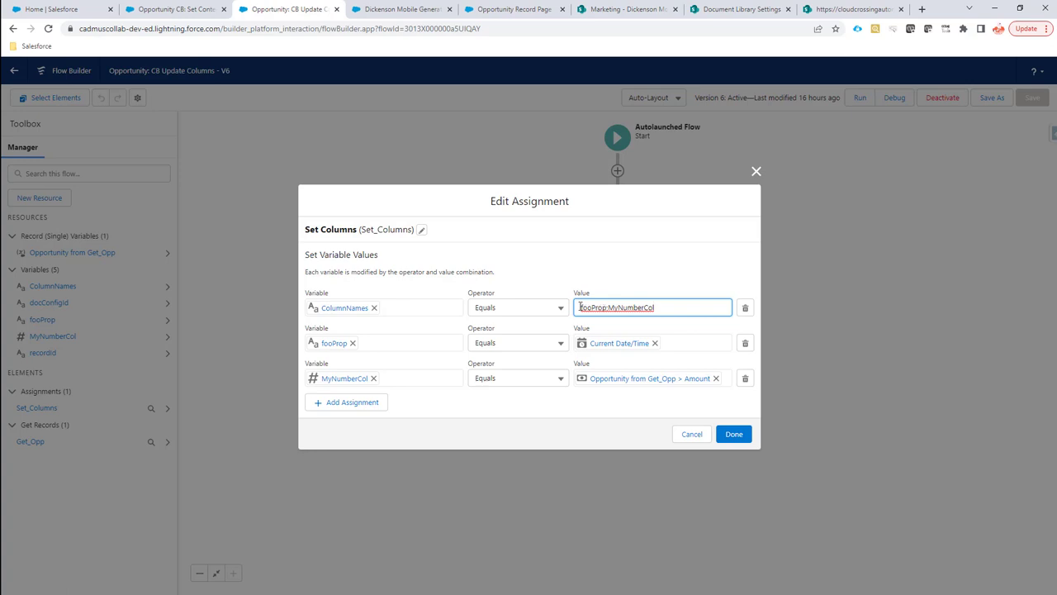
left_click_drag(583, 308, 668, 311)
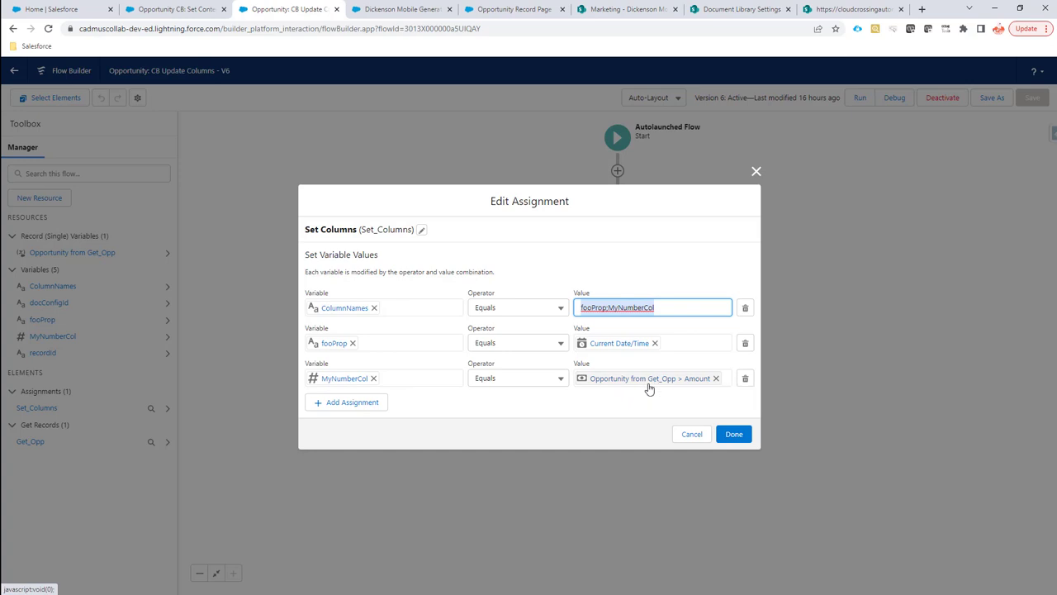
left_click(694, 435)
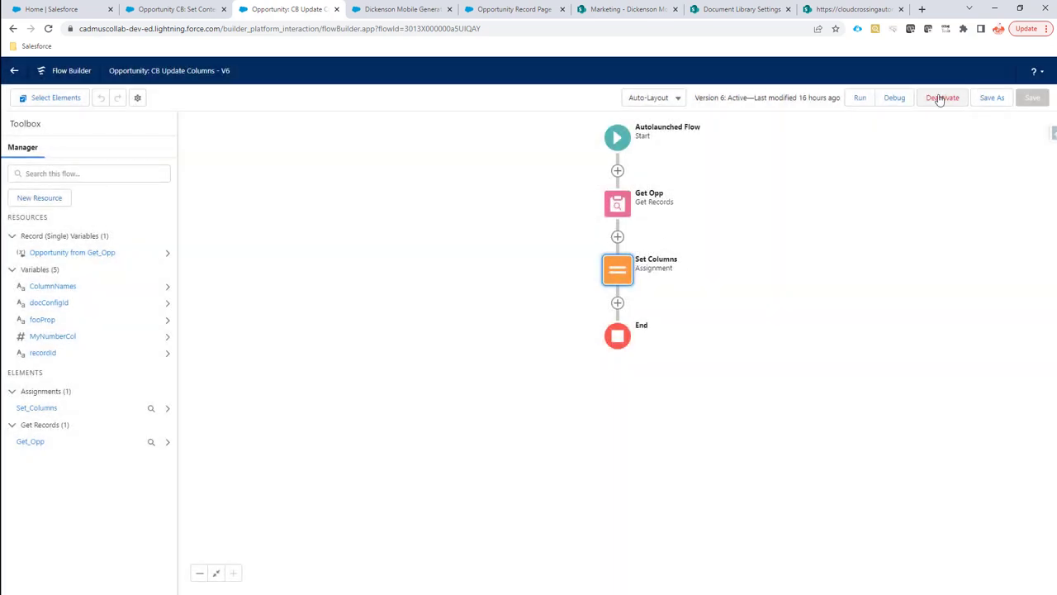
Compare the flow's API name with the Flow for fields update setting of the COLLABORATION Butler component on the Opportunity Record Page
left_click(137, 98)
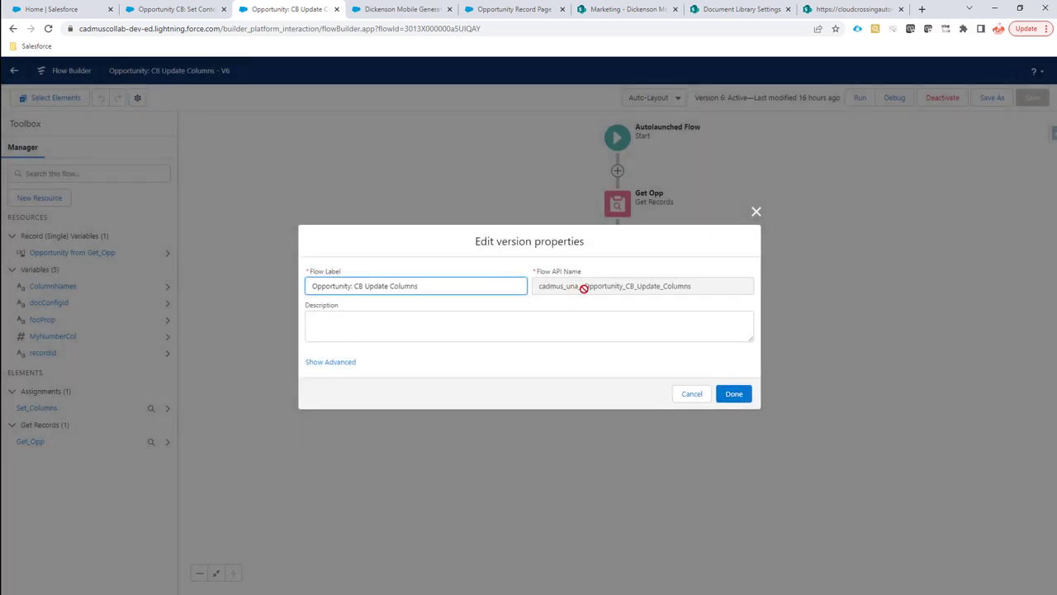
left_click_drag(583, 287, 698, 311)
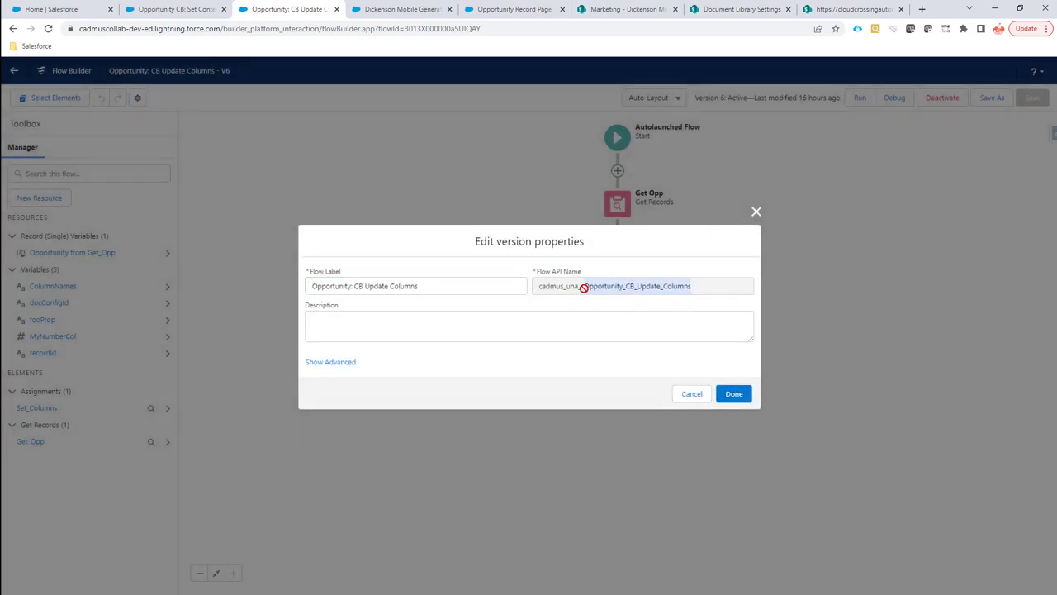
left_click(691, 396)
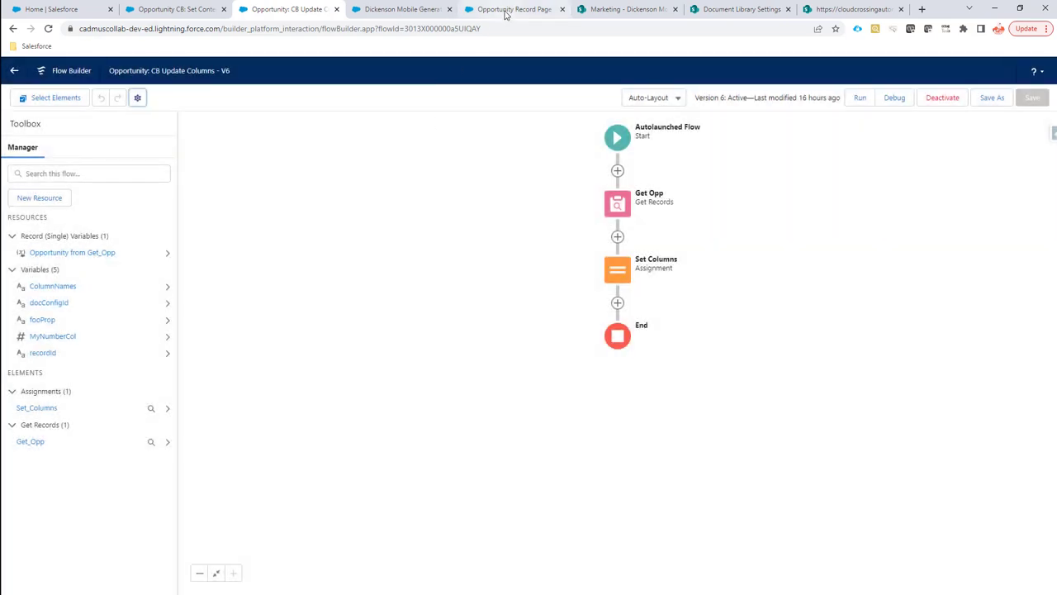
left_click(507, 11)
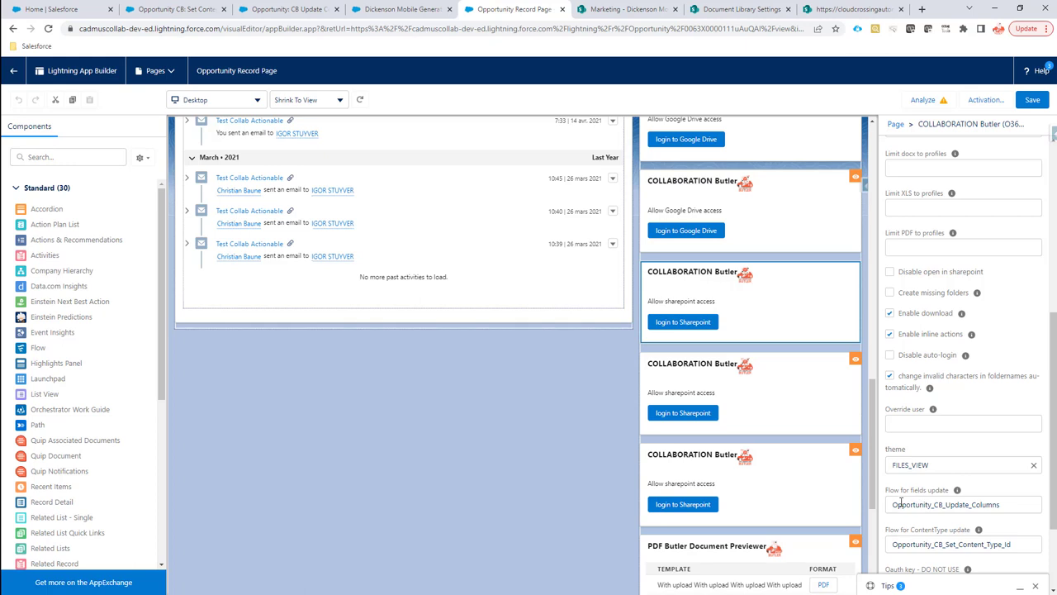
left_click_drag(893, 503, 1014, 507)
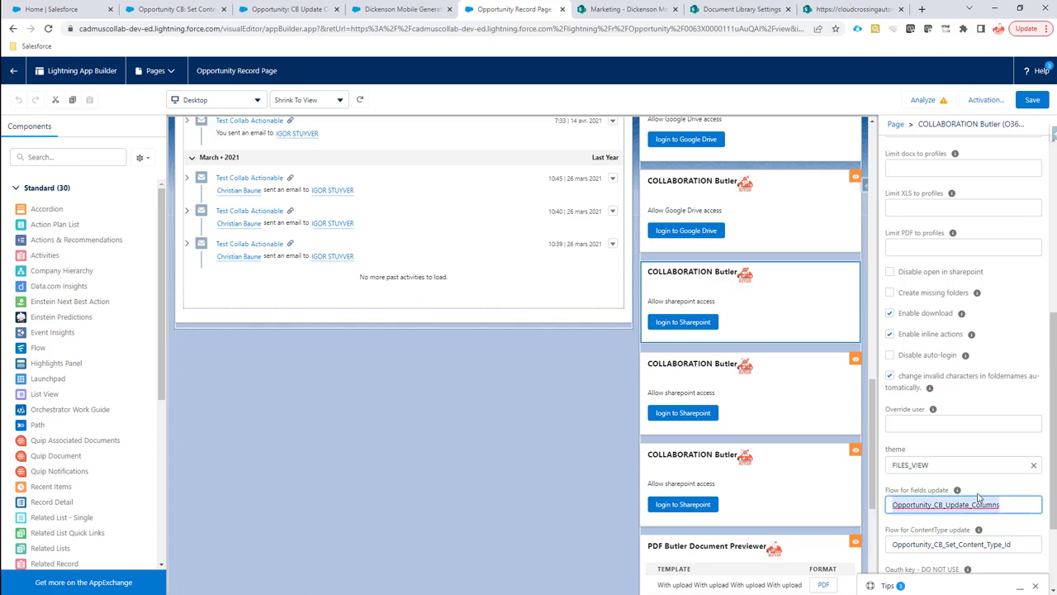
Generate the "With upload" template as a PDF from the COLLABORATION Butler component on the Dickenson Mobile Generators opportunity
mouse_move(960, 493)
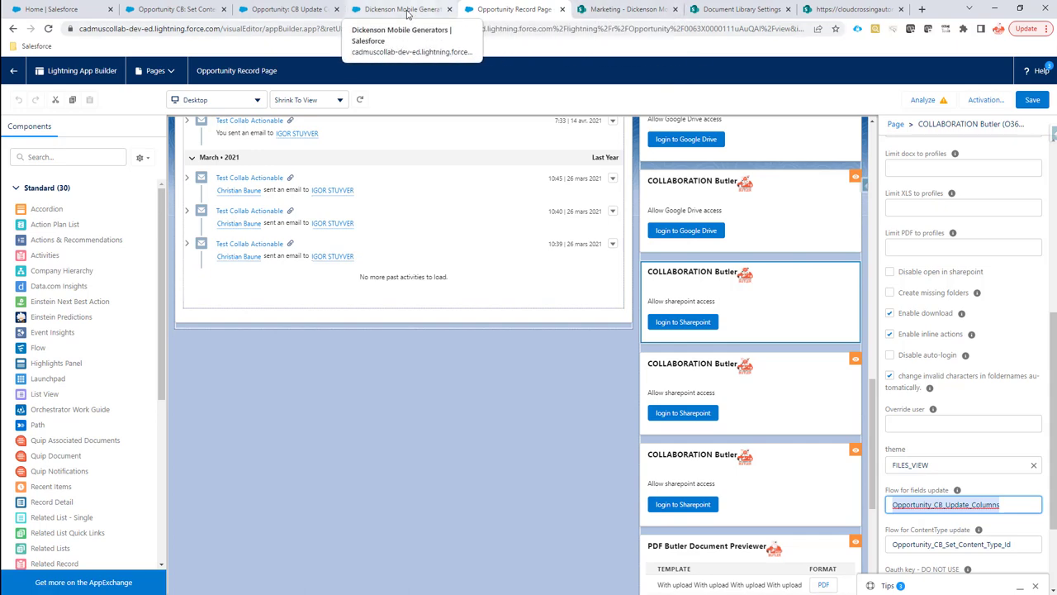
left_click(394, 10)
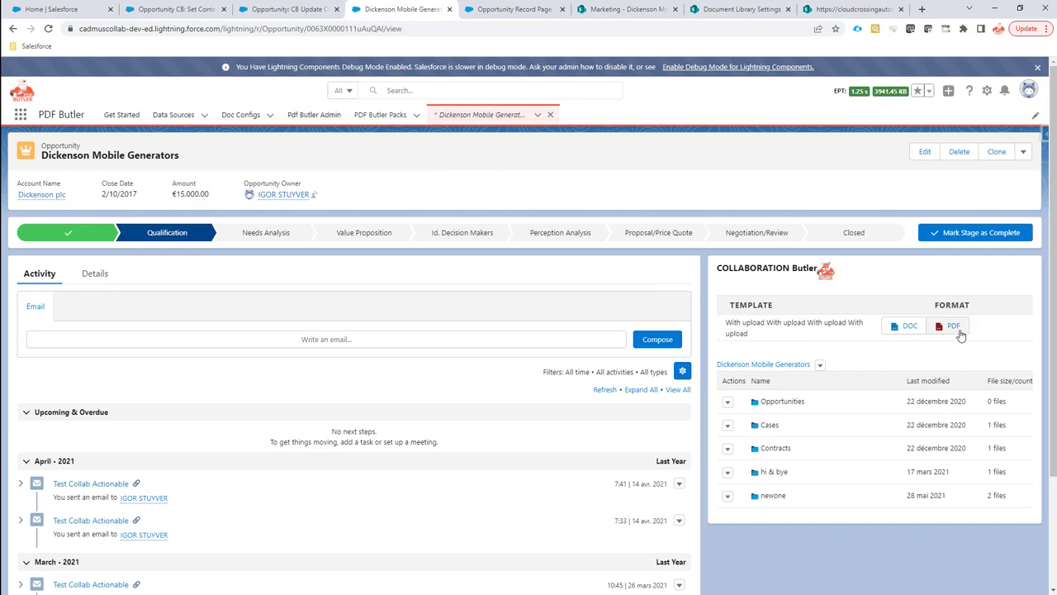
left_click(960, 331)
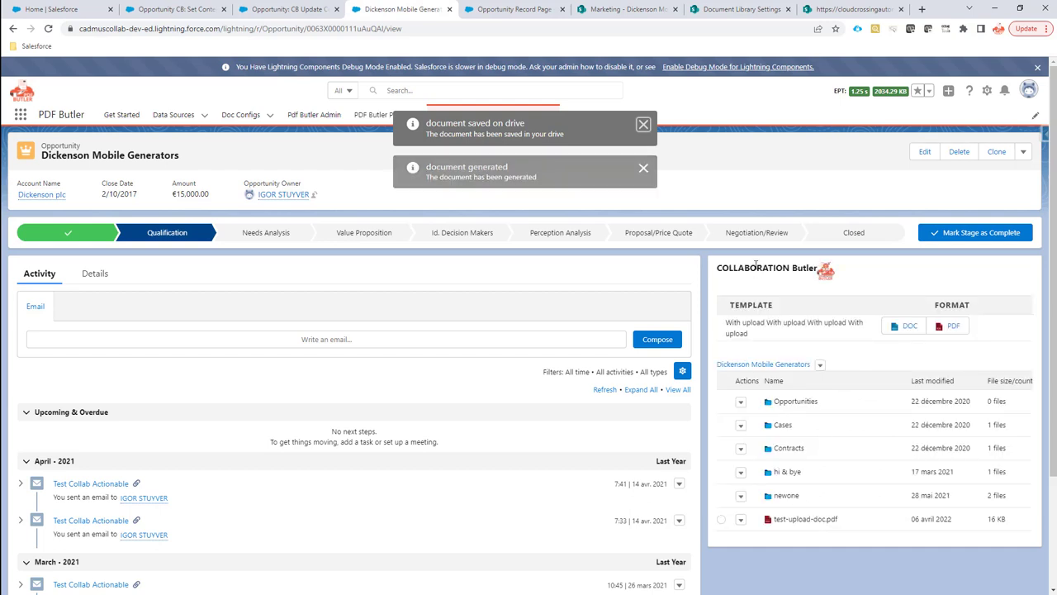
Compare test-upload-doc.pdf's fooProp and MyNumberCol values in the SharePoint library with the opportunity's Amount, and reopen the CB Update Columns flow
left_click(610, 12)
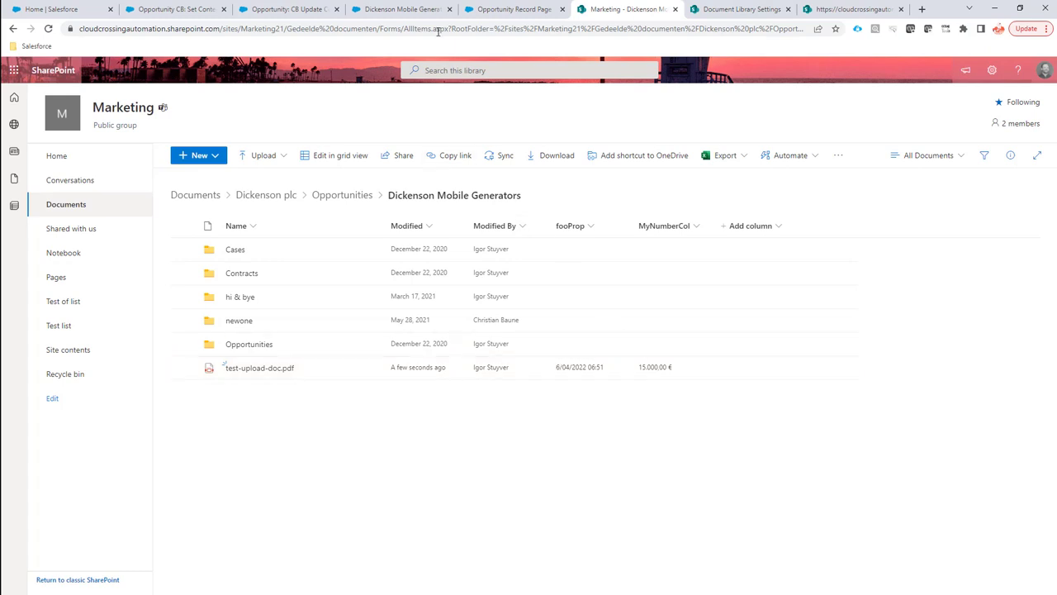
left_click(381, 10)
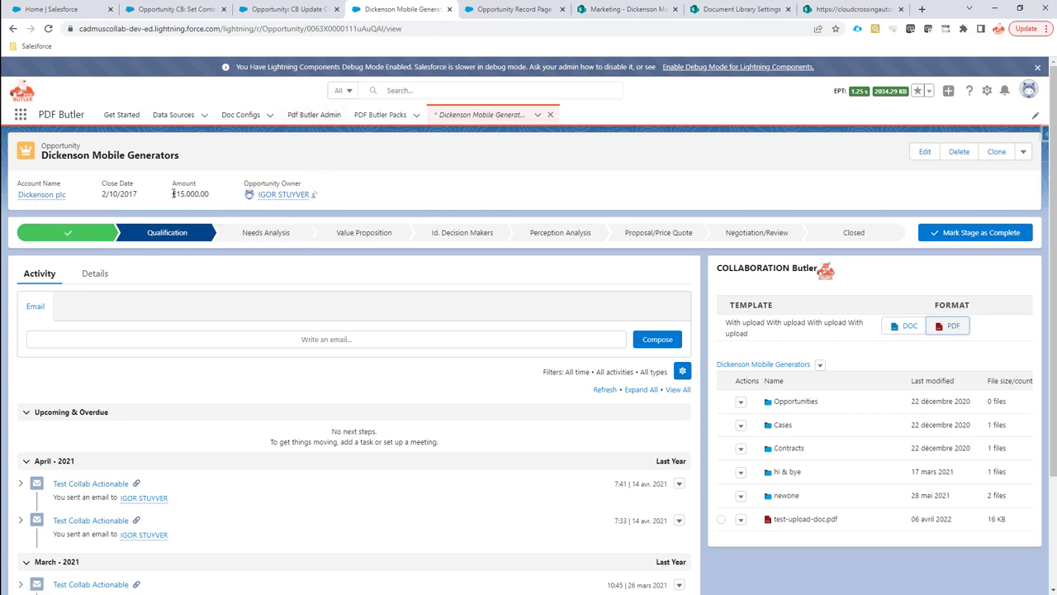
left_click_drag(172, 194, 217, 202)
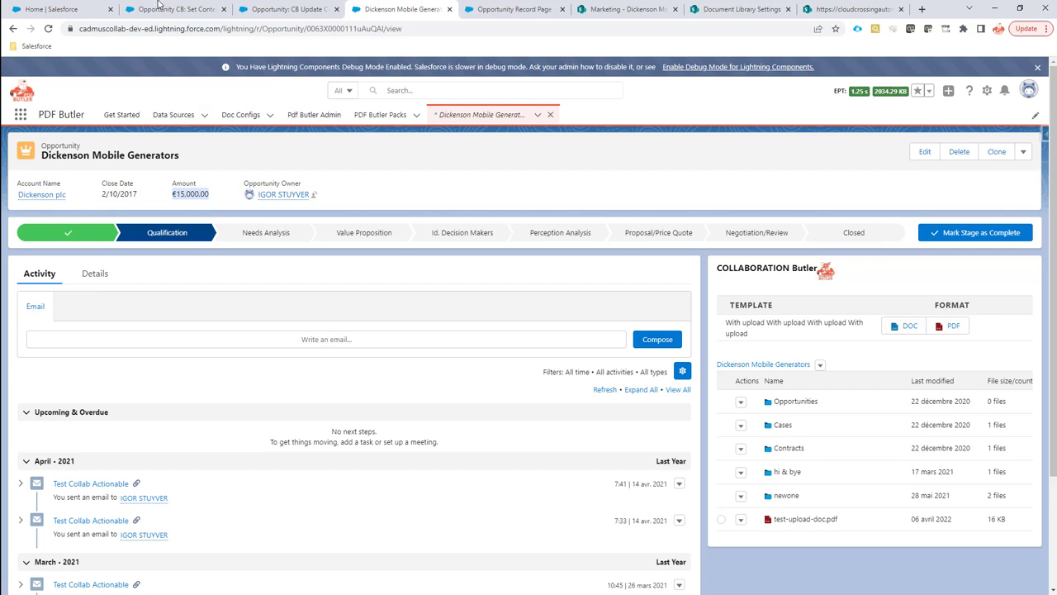
left_click(281, 9)
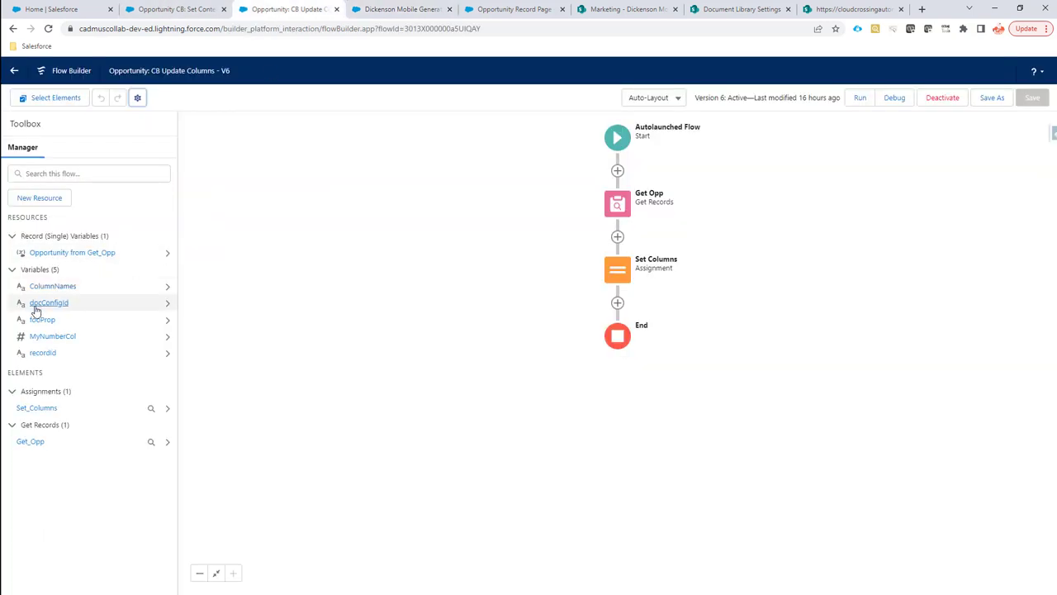